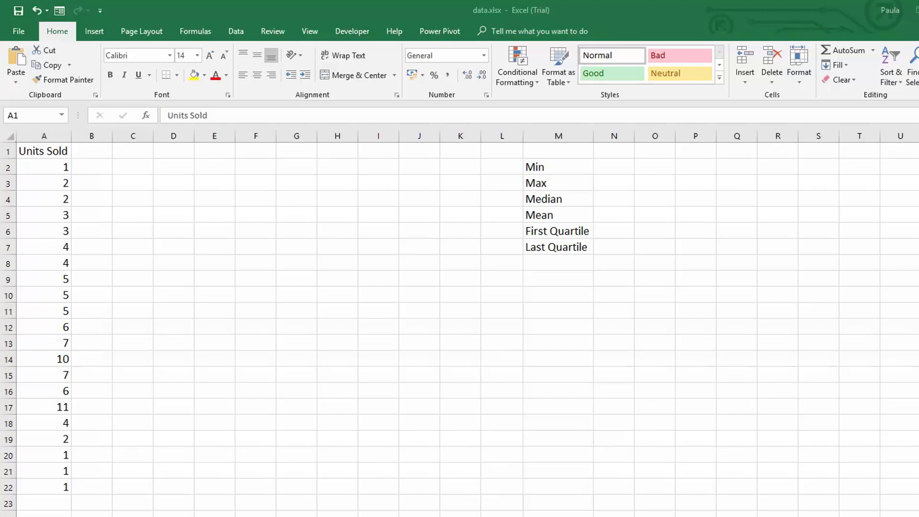
Insert a box and whisker chart of the Units Sold data in A1:A22, then move it beside column A and enlarge it vertically.
key("ctrl+shift+Down")
left_click(98, 32)
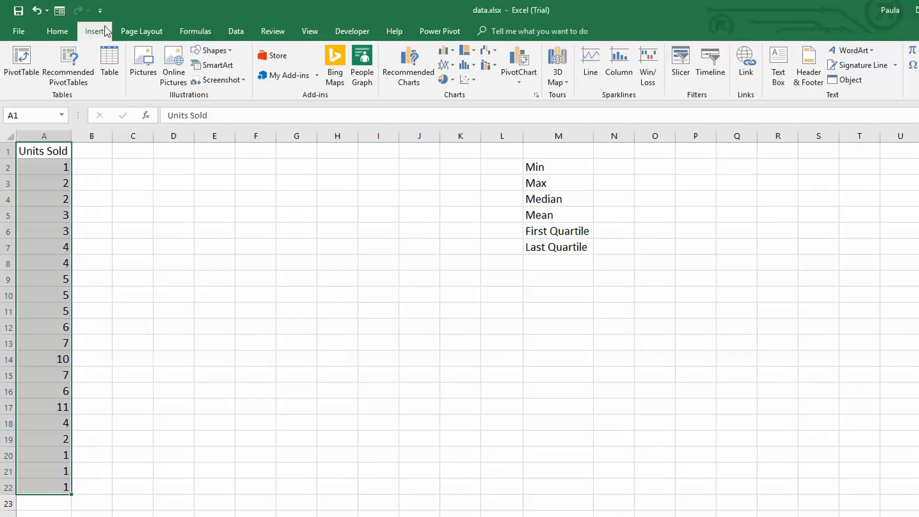
left_click(474, 65)
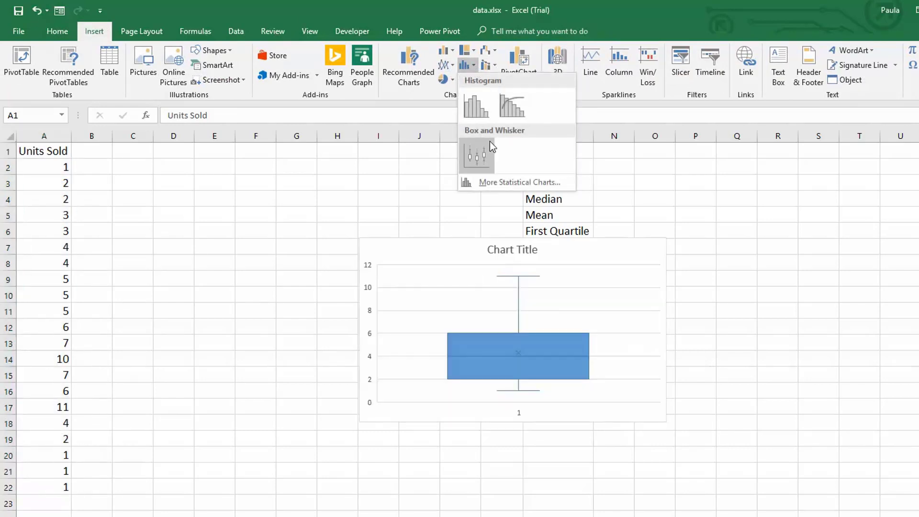
left_click(482, 149)
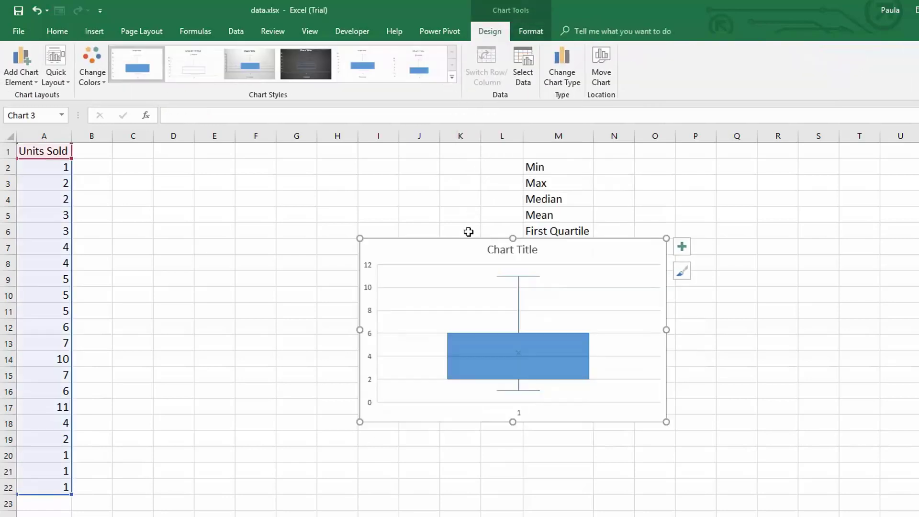
left_click_drag(465, 248, 218, 159)
left_click_drag(266, 333, 252, 491)
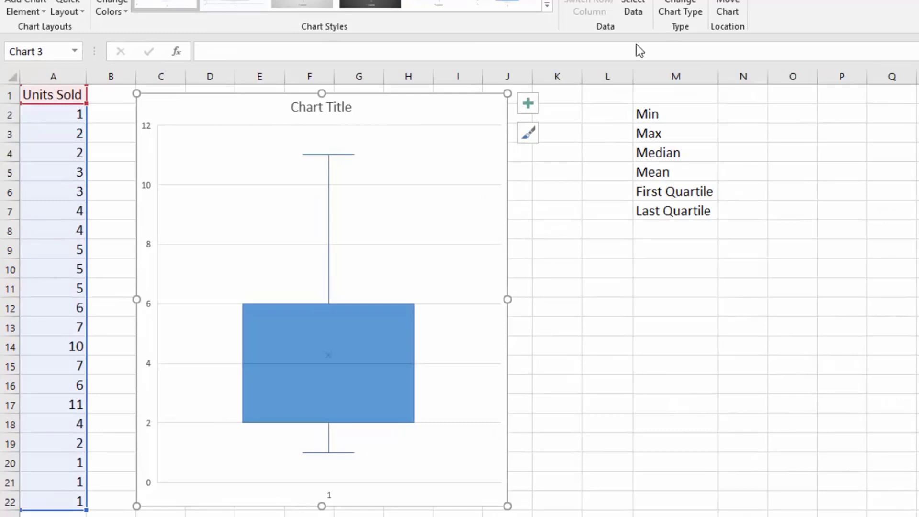
Delete the empty columns K and L between the chart and the statistics labels.
left_click_drag(607, 76, 562, 77)
right_click(562, 76)
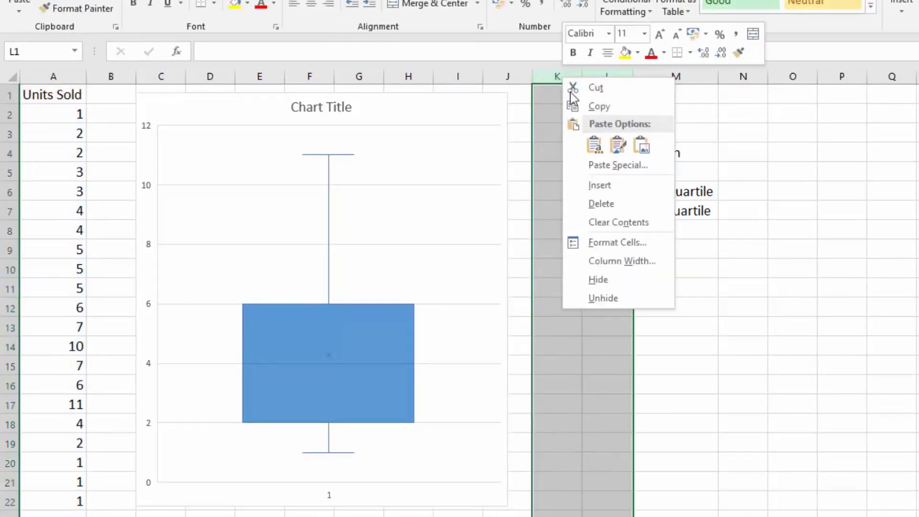
left_click(611, 203)
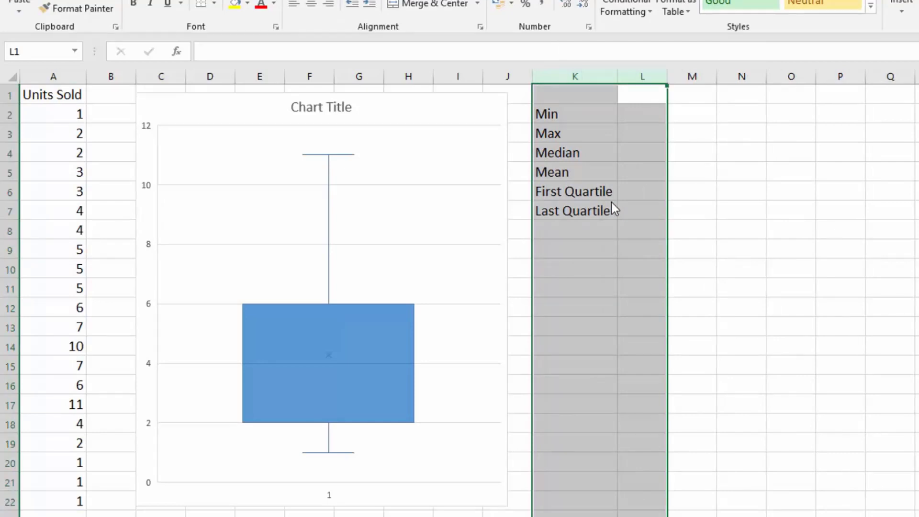
left_click(669, 236)
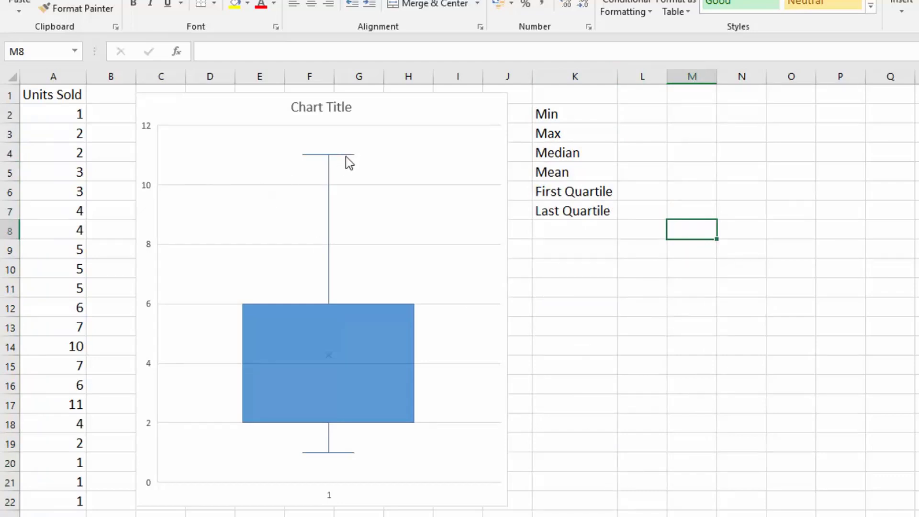
Calculate the minimum of the units sold in L2 with =MIN(A2:A22).
mouse_move(346, 155)
left_click(646, 115)
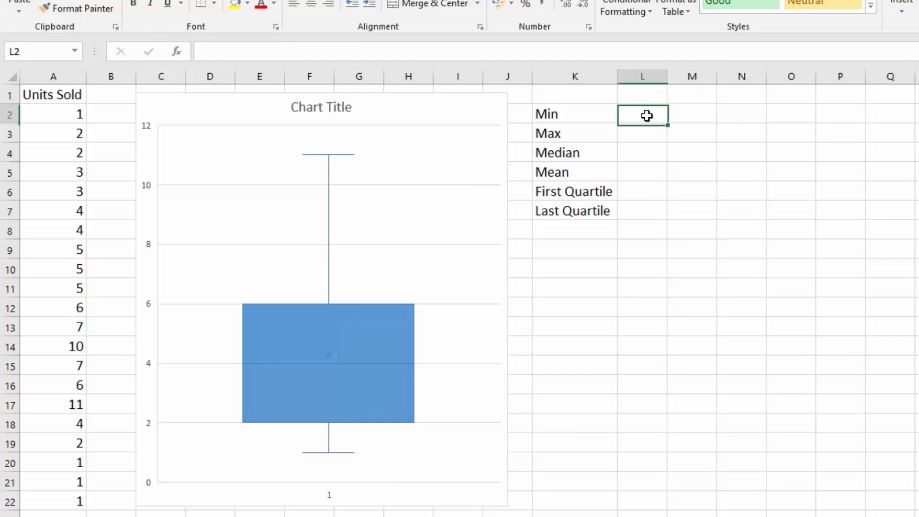
type("=mi")
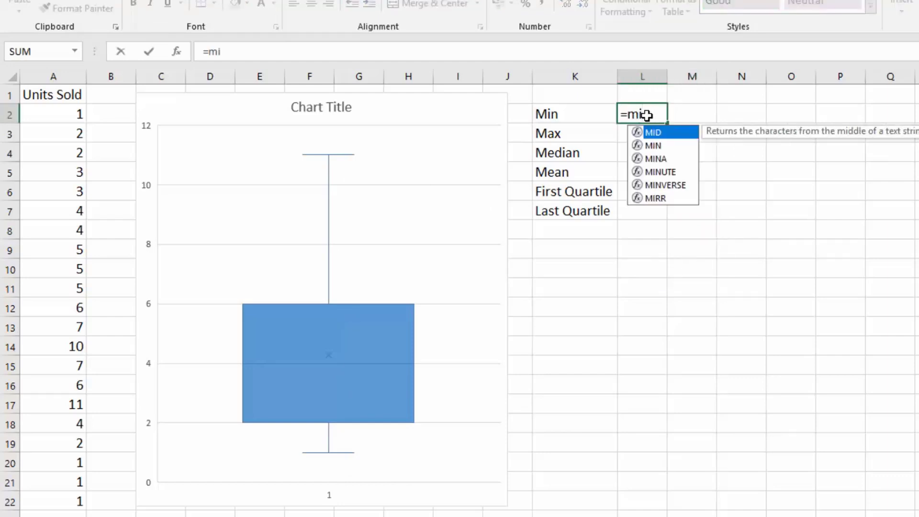
type("n")
key("Tab")
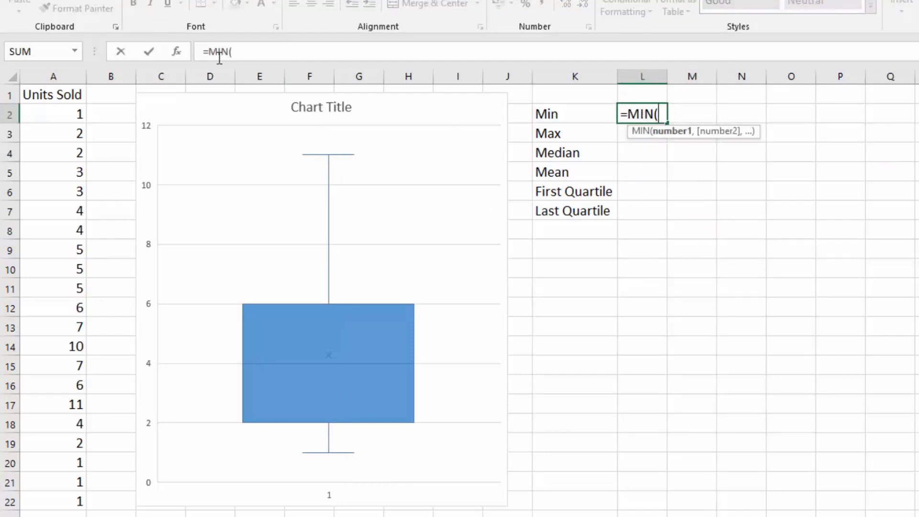
left_click(61, 113)
key("ctrl+shift+Down")
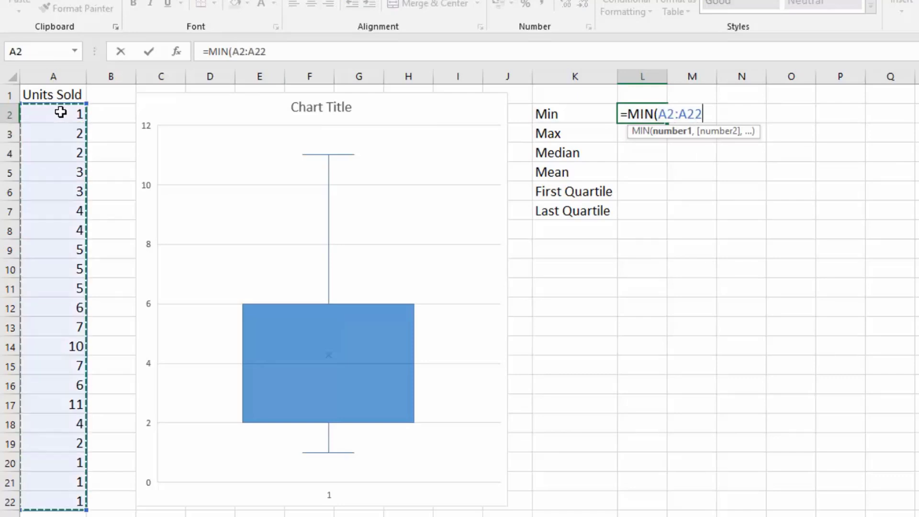
type(")")
key("Return")
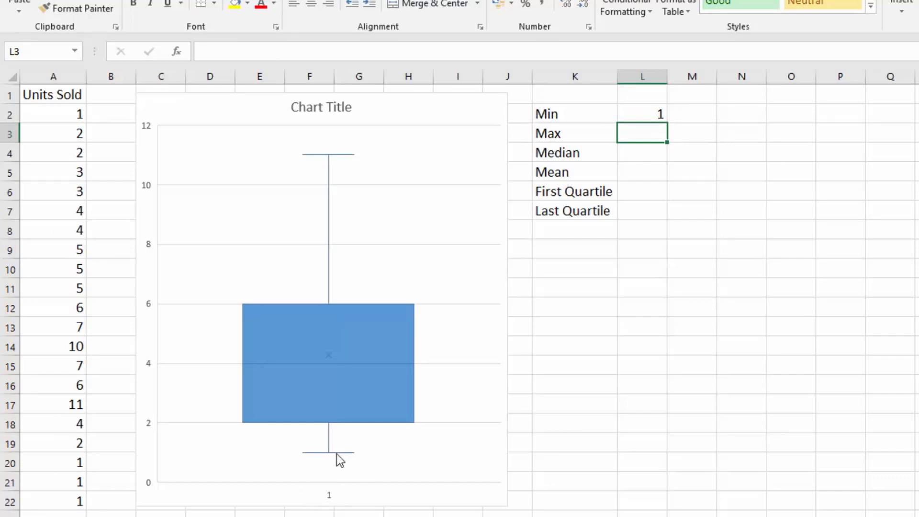
Calculate the maximum of the units sold in L3 using MAX over A2:A22.
mouse_move(337, 454)
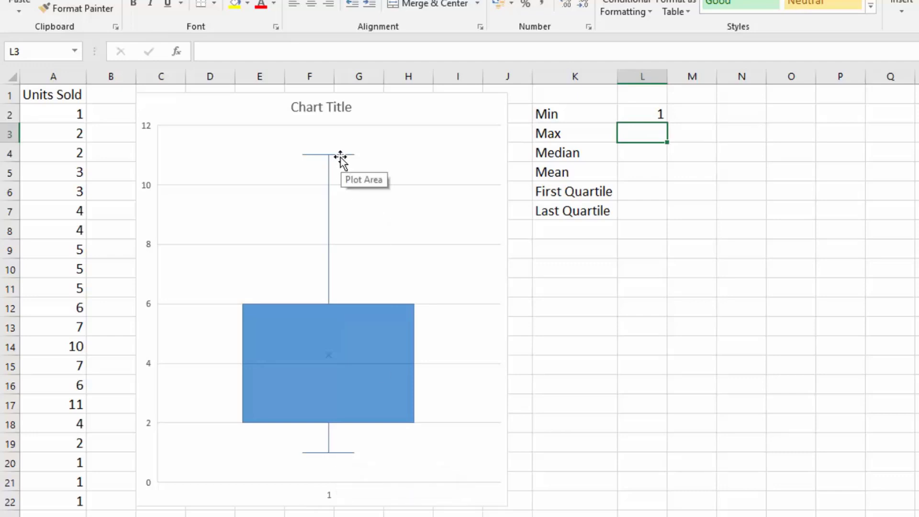
type("=")
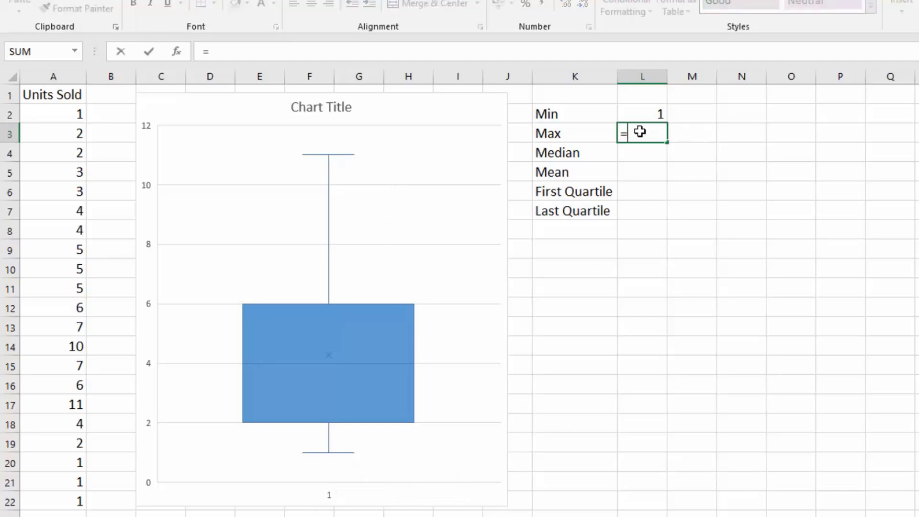
type("max(")
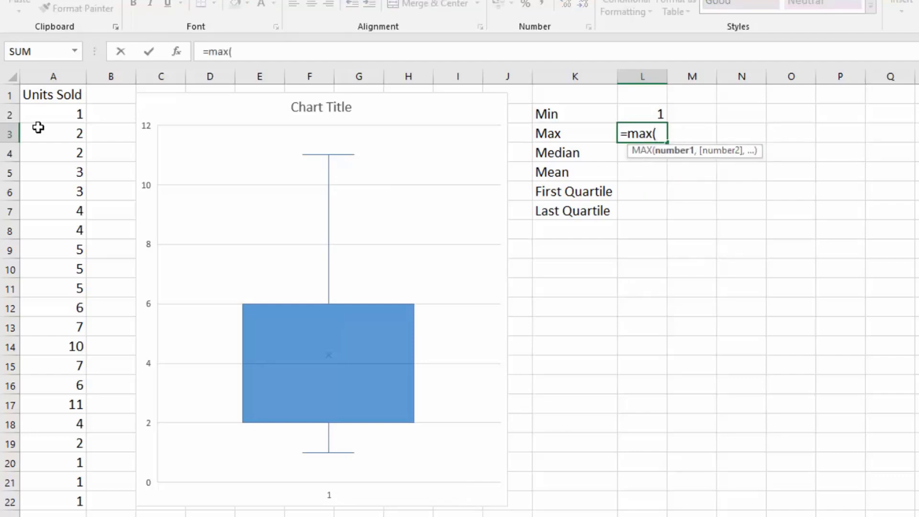
left_click(38, 117)
key("ctrl+shift+Down")
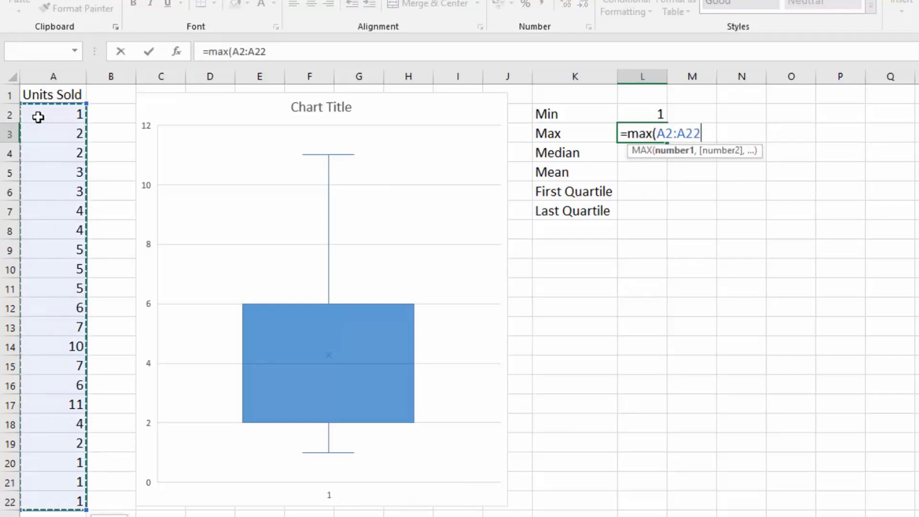
key("Return")
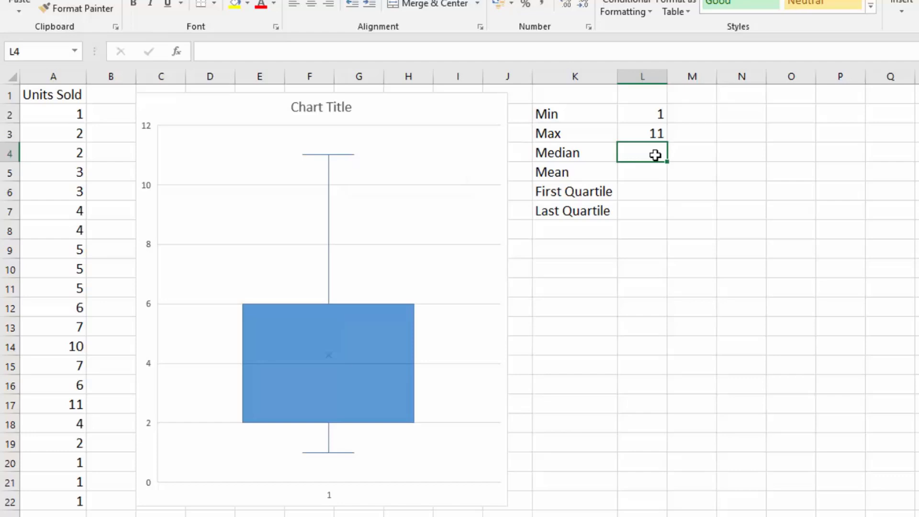
Calculate the median of the units sold in L4 with =MEDIAN(A2:A22).
type("=med")
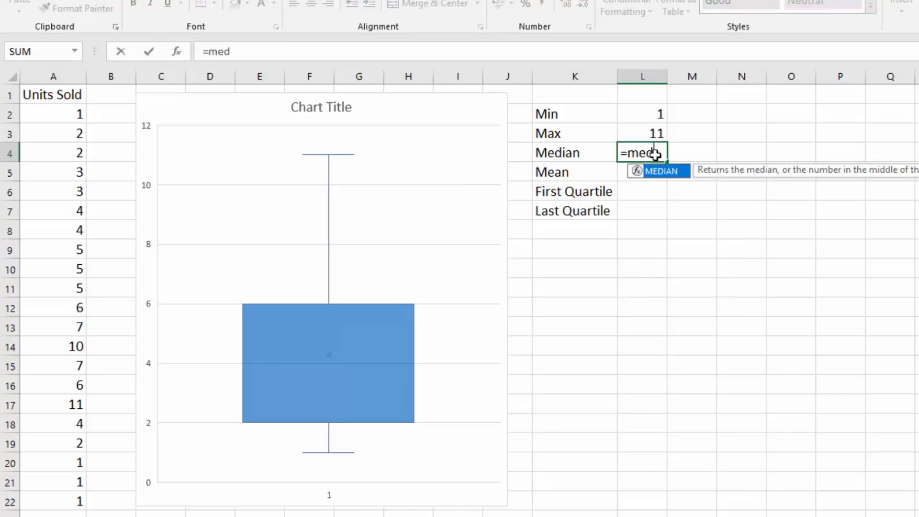
key("Tab")
left_click(37, 117)
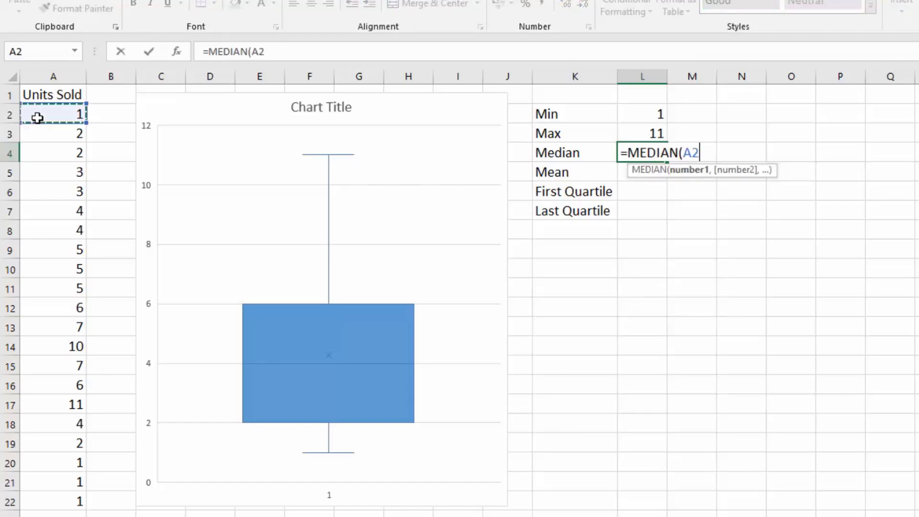
key("ctrl+shift+Down")
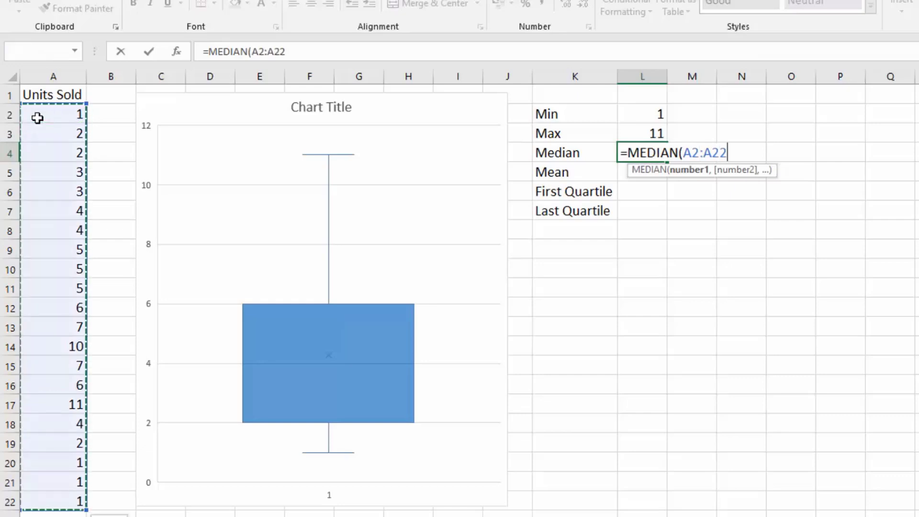
type(")")
key("Return")
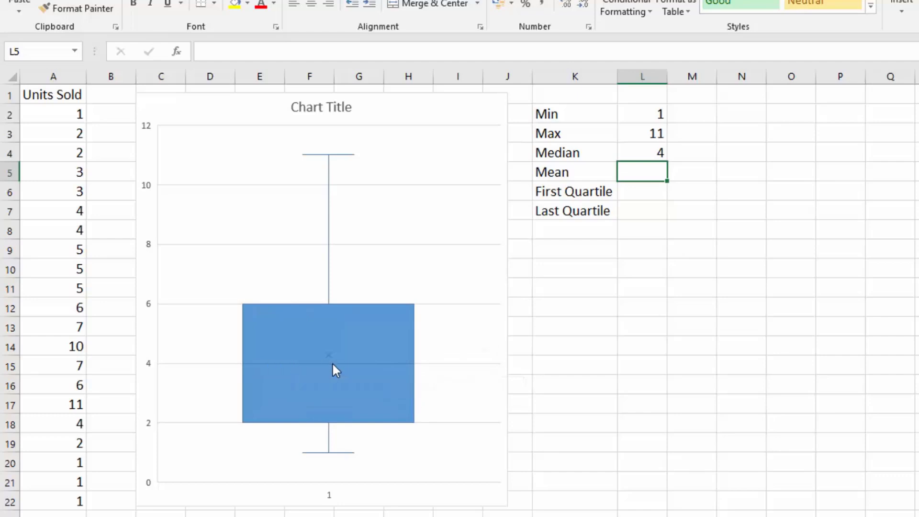
Calculate the mean of the units sold in L5 using AVERAGE over A2:A22.
mouse_move(332, 364)
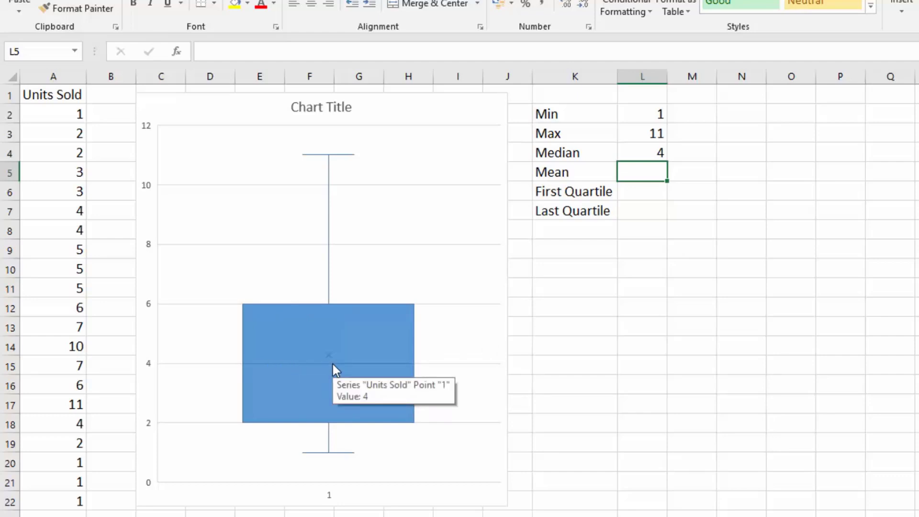
type("=a")
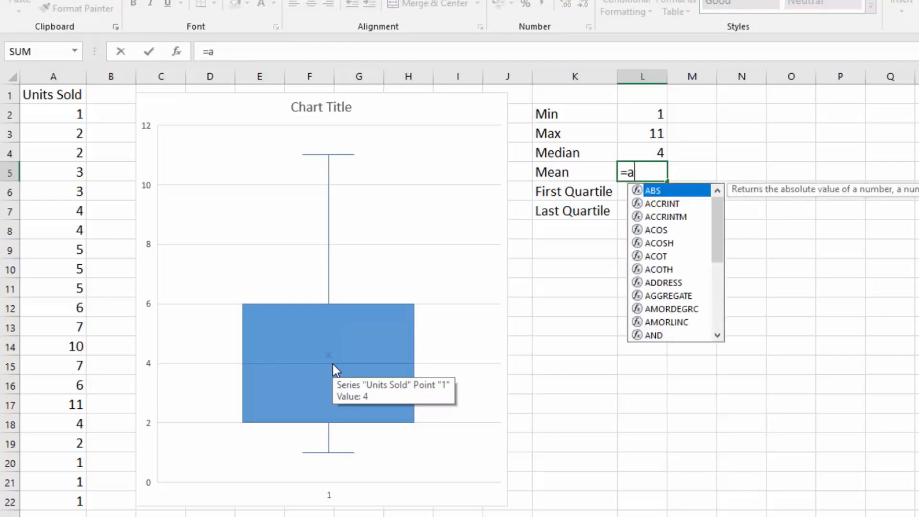
type("ver")
key("Tab")
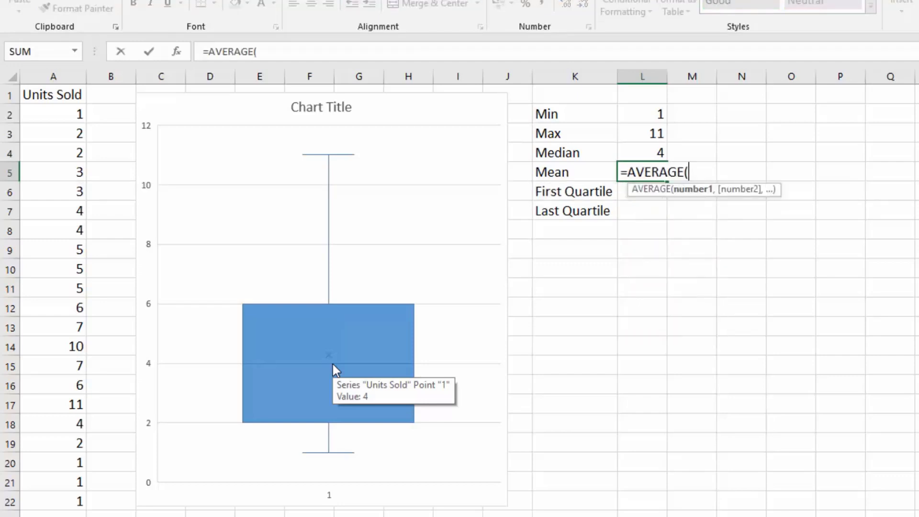
left_click_drag(62, 117, 73, 505)
type(")")
key("Return")
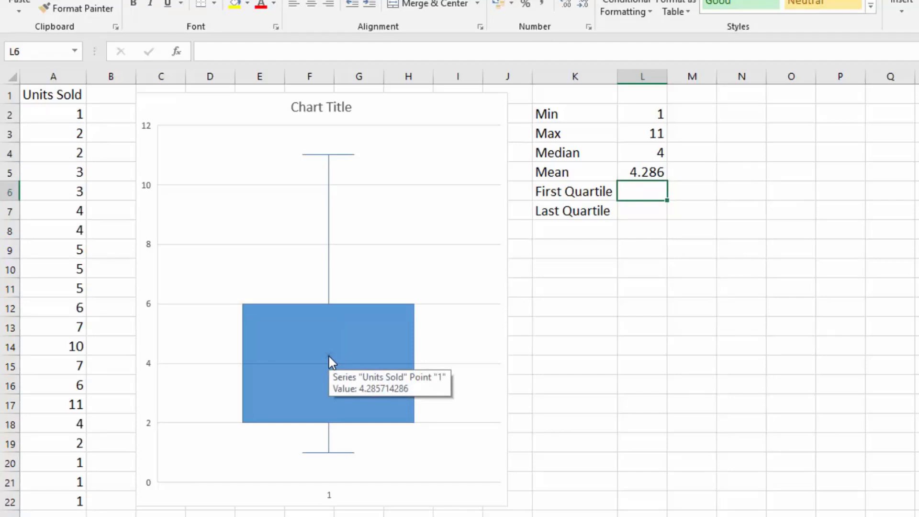
Calculate the first quartile in L6 using QUARTILE.EXC over A2:A22 with the option 1 - First quartile (25th percentile).
left_click(563, 192)
left_click(562, 211)
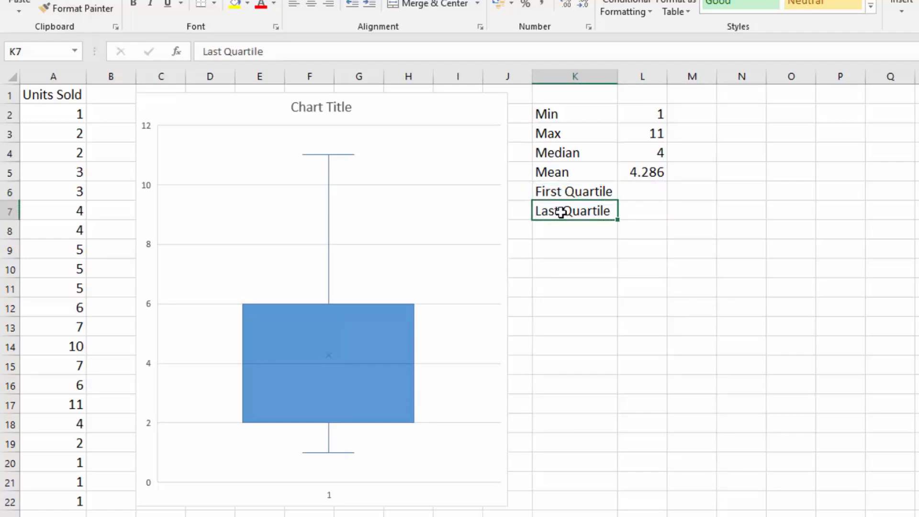
left_click(559, 187)
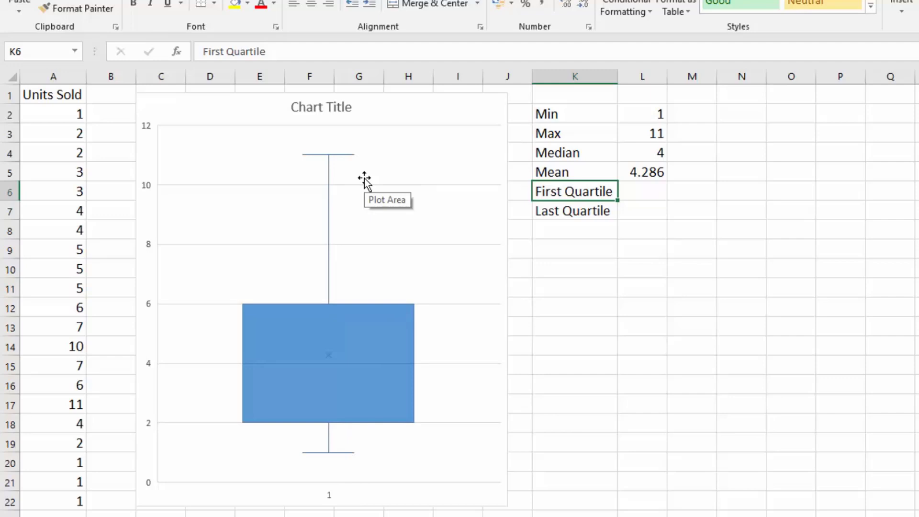
left_click(642, 190)
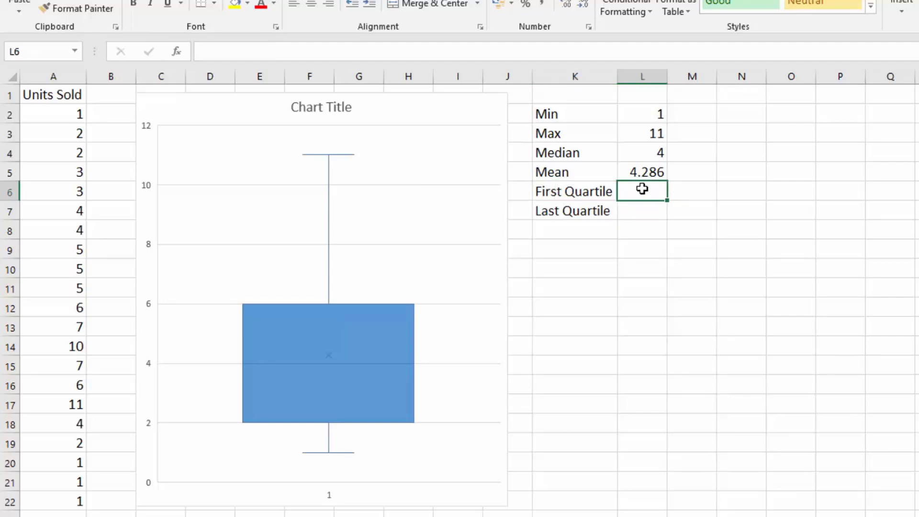
type("=")
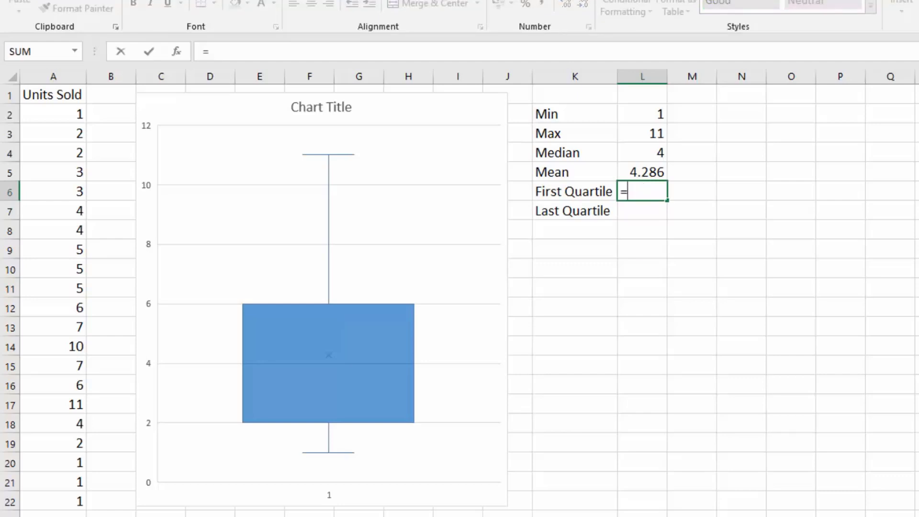
type("qu")
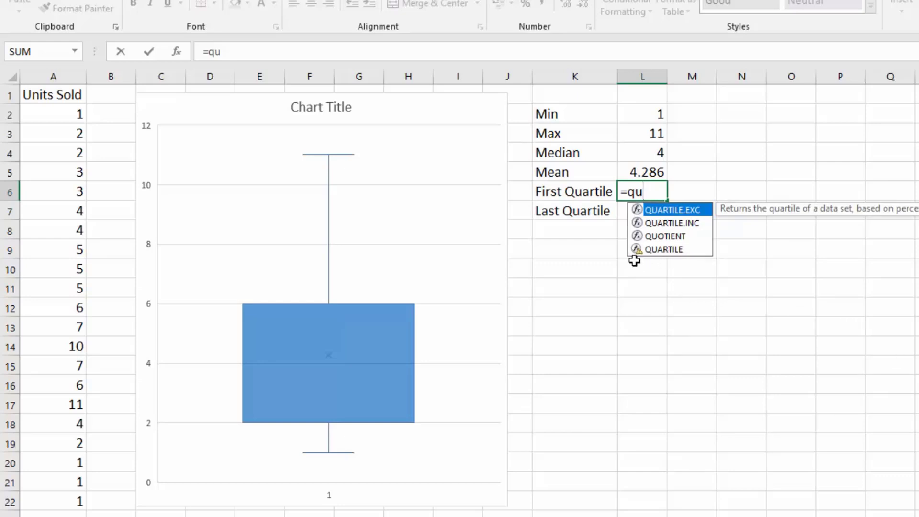
double_click(682, 213)
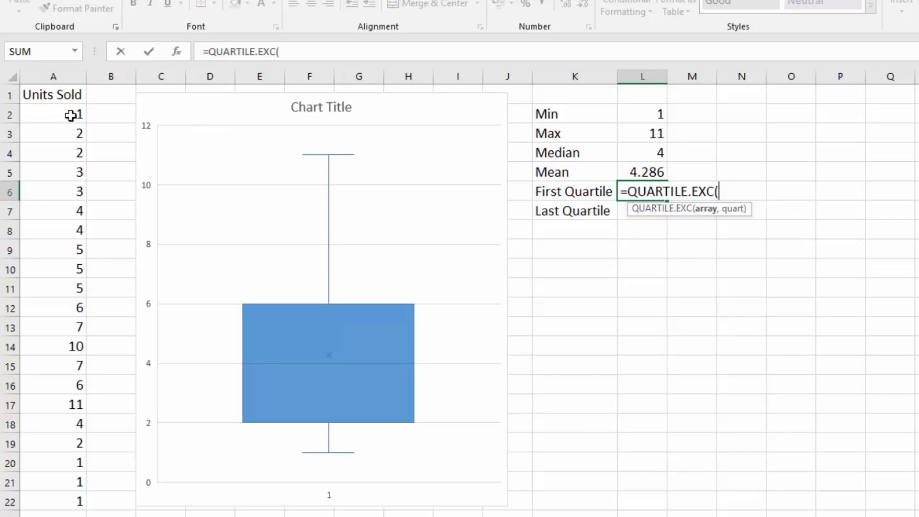
left_click_drag(72, 116, 73, 501)
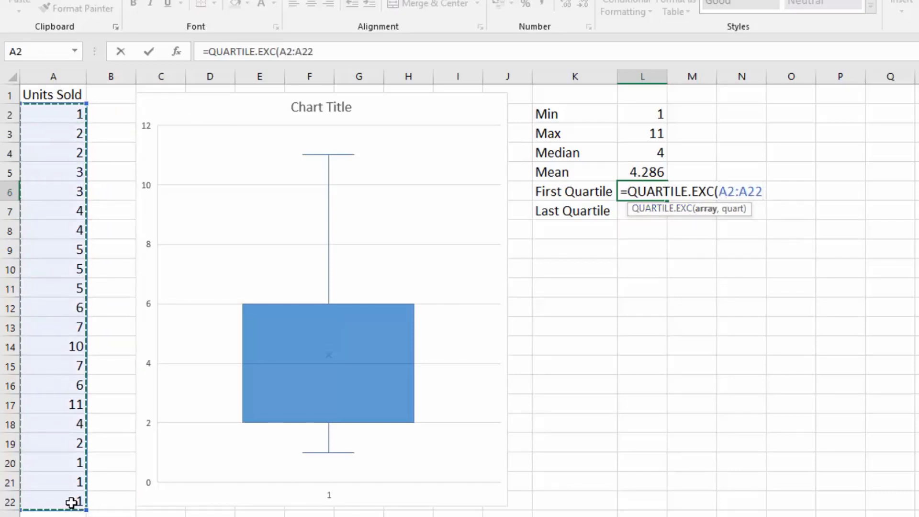
type(",")
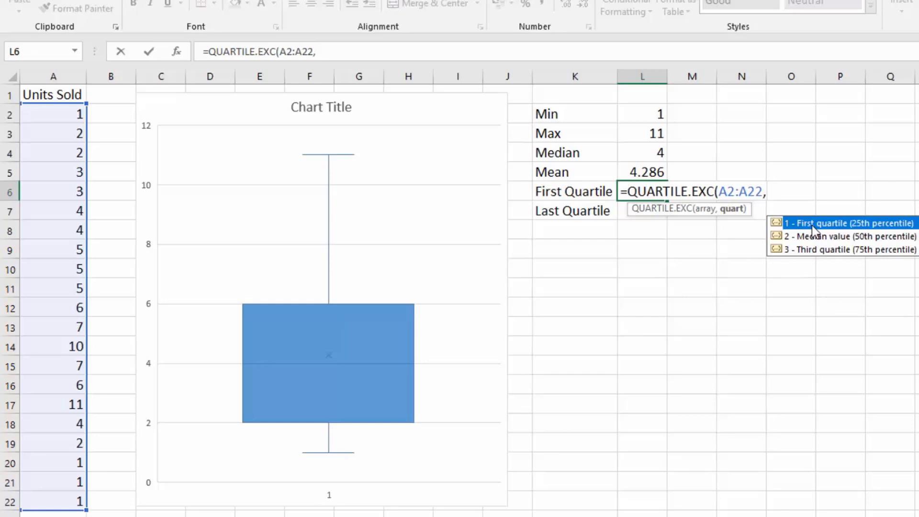
double_click(872, 227)
type(")")
key("Return")
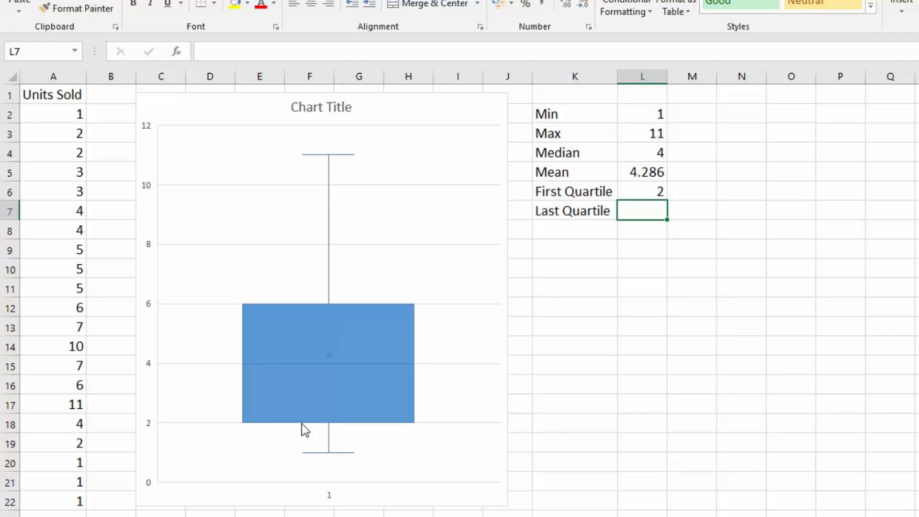
mouse_move(300, 423)
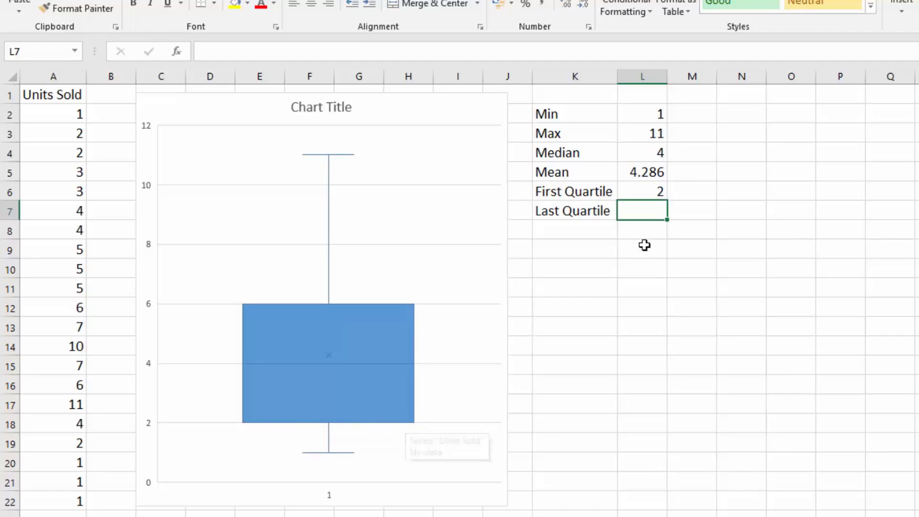
Calculate the last quartile in L7 using QUARTILE.EXC over A2:A22 with quart 3 for the third quartile (75th percentile).
type("=qu")
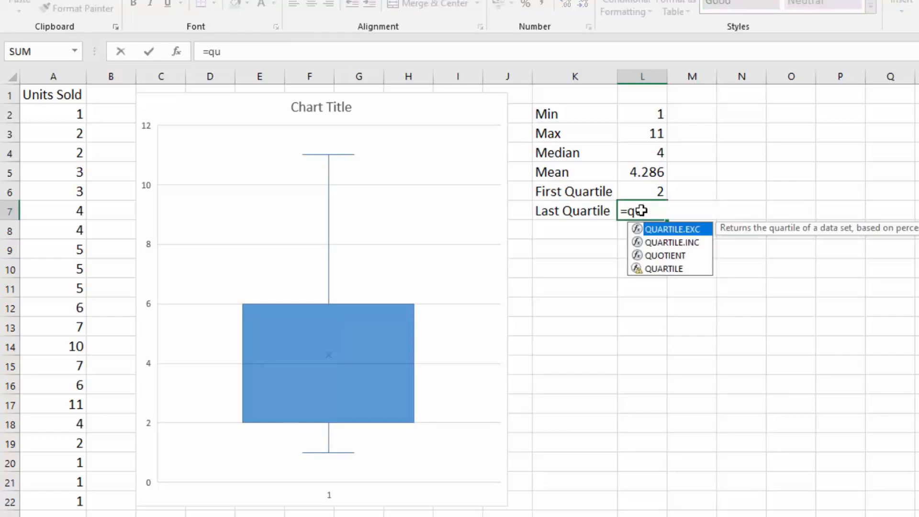
key("Tab")
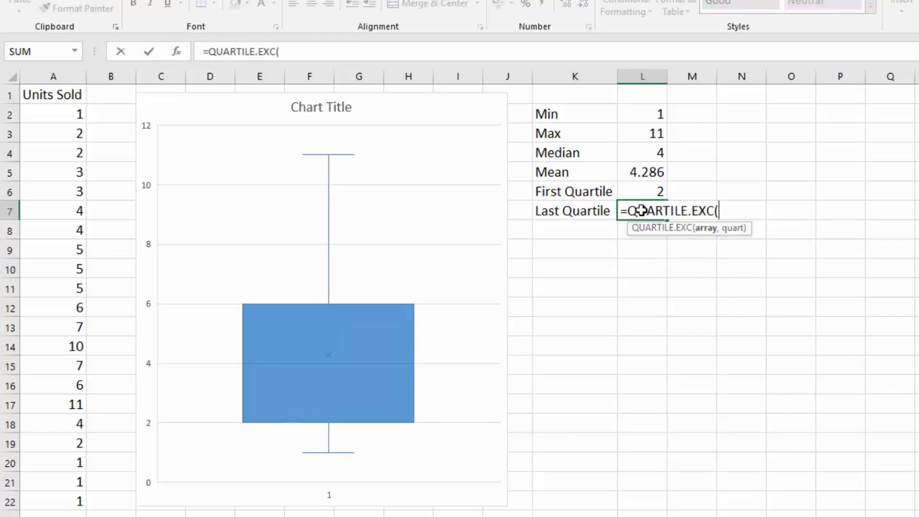
left_click_drag(68, 114, 58, 387)
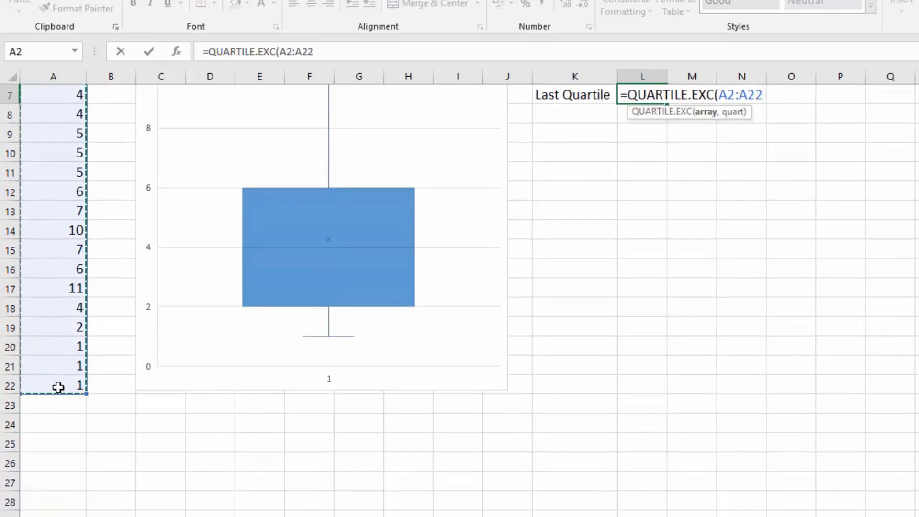
type("(")
key("BackSpace")
type(")")
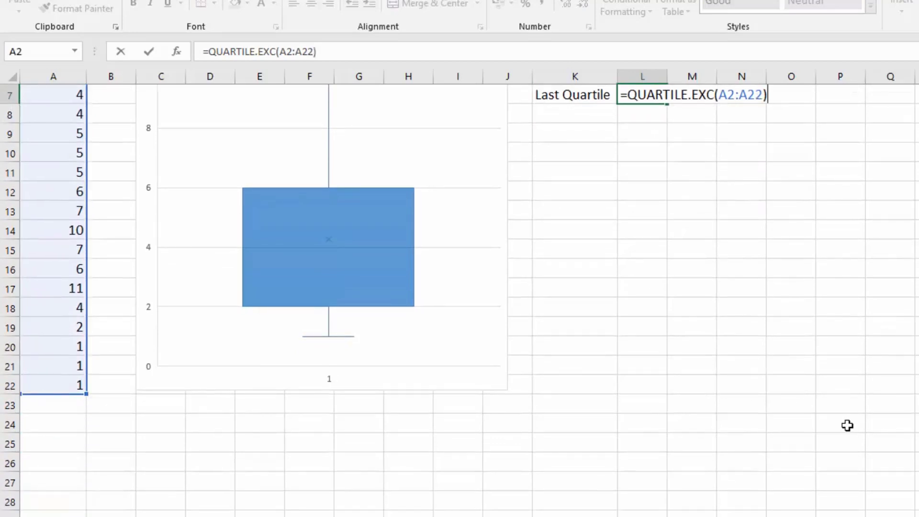
key("BackSpace")
type(",")
key("Down")
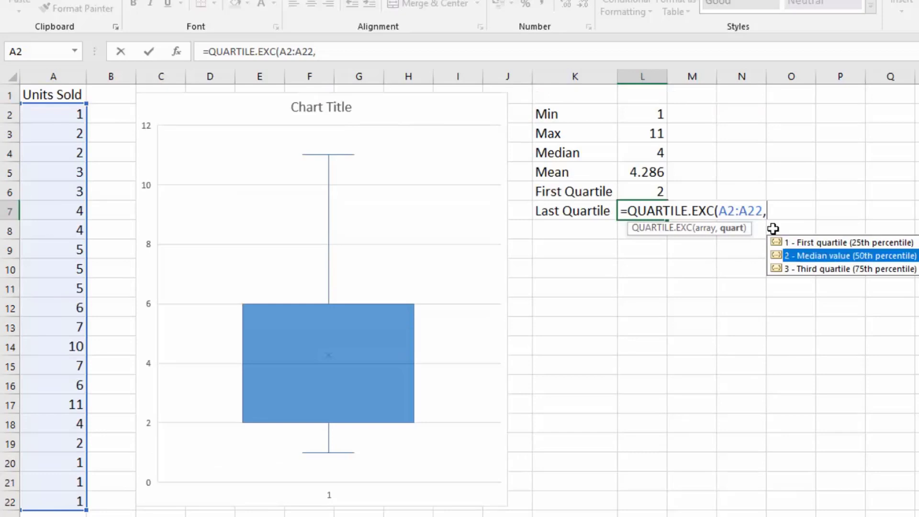
type("3)")
key("Return")
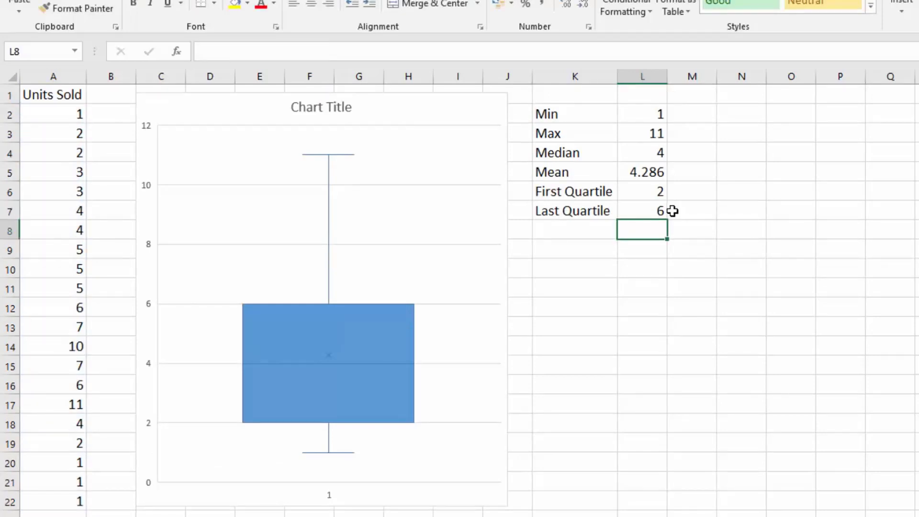
Display the statistical chart types available for insertion, including Histogram and Box and Whisker.
mouse_move(328, 307)
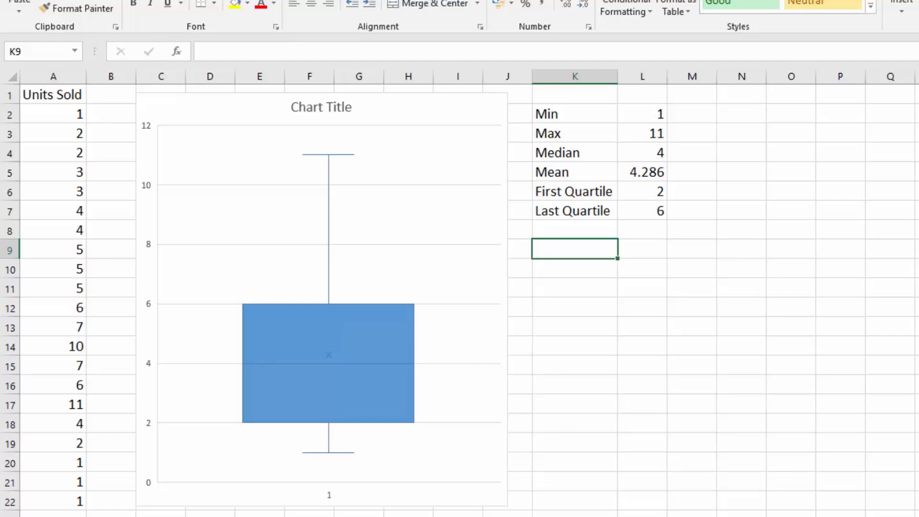
left_click(89, 0)
left_click(577, 2)
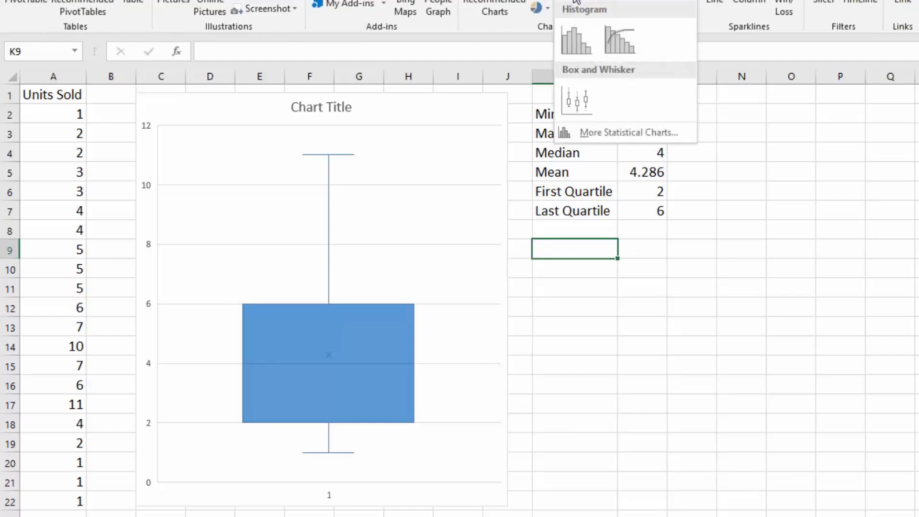